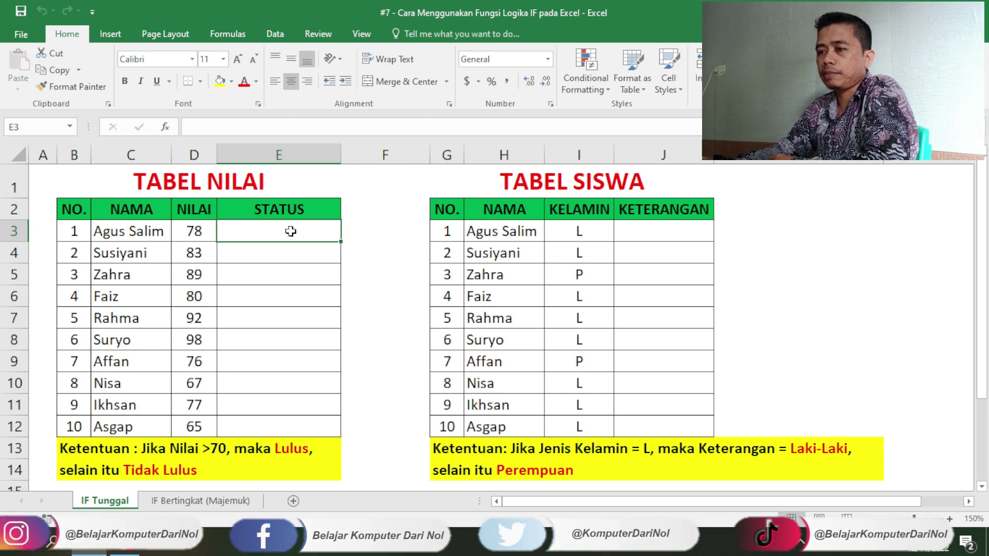
Begin an =IF formula in E3, the first STATUS cell beside the score 78
drag(283, 238, 279, 425)
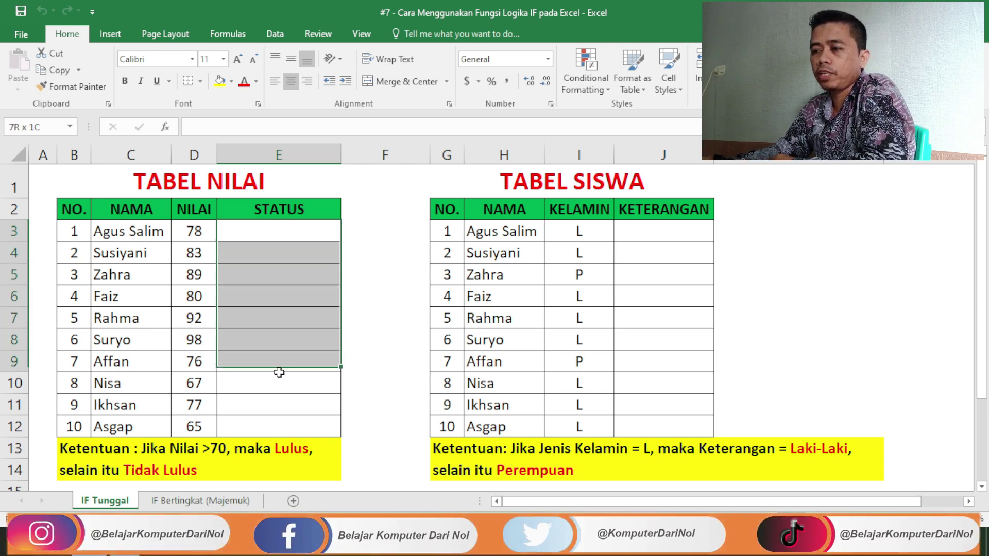
click(180, 461)
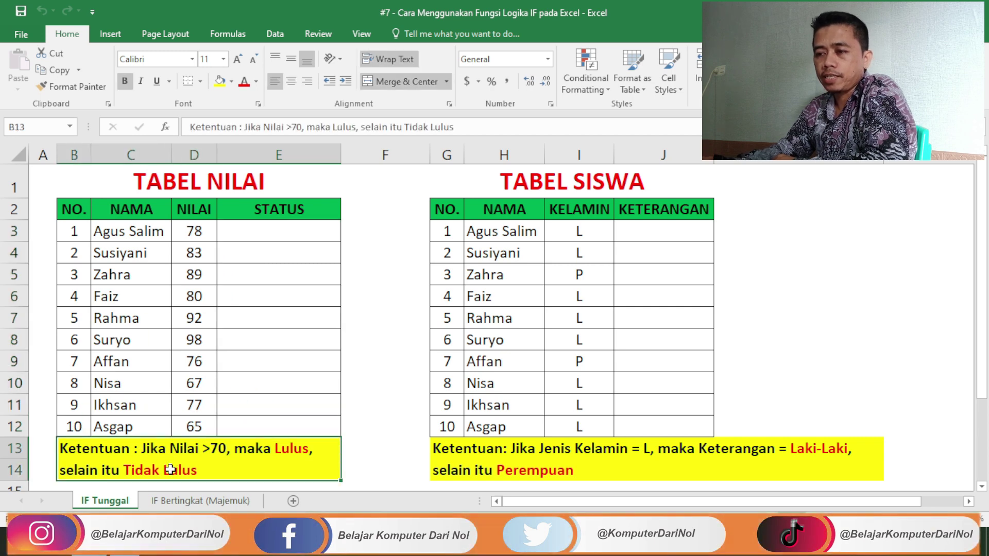
click(262, 229)
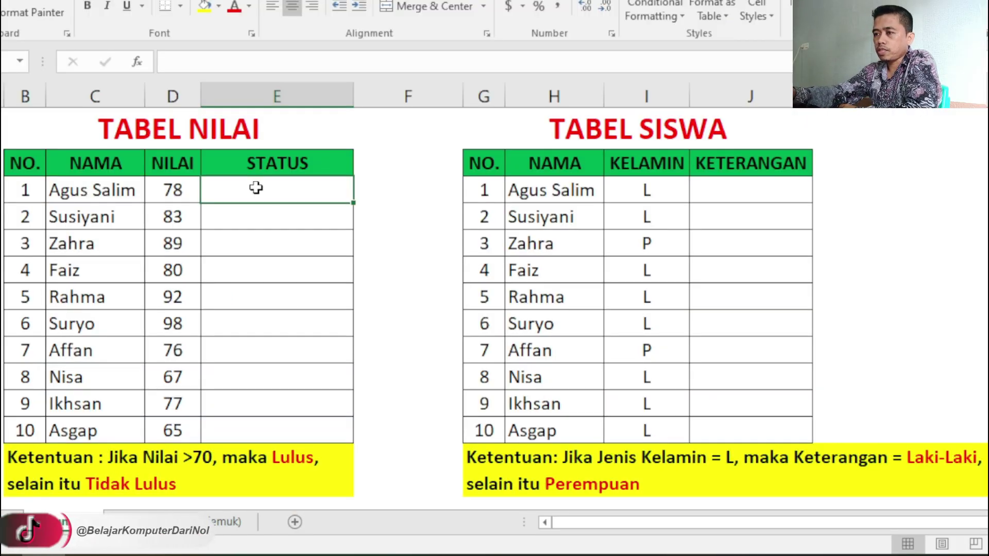
text(=)
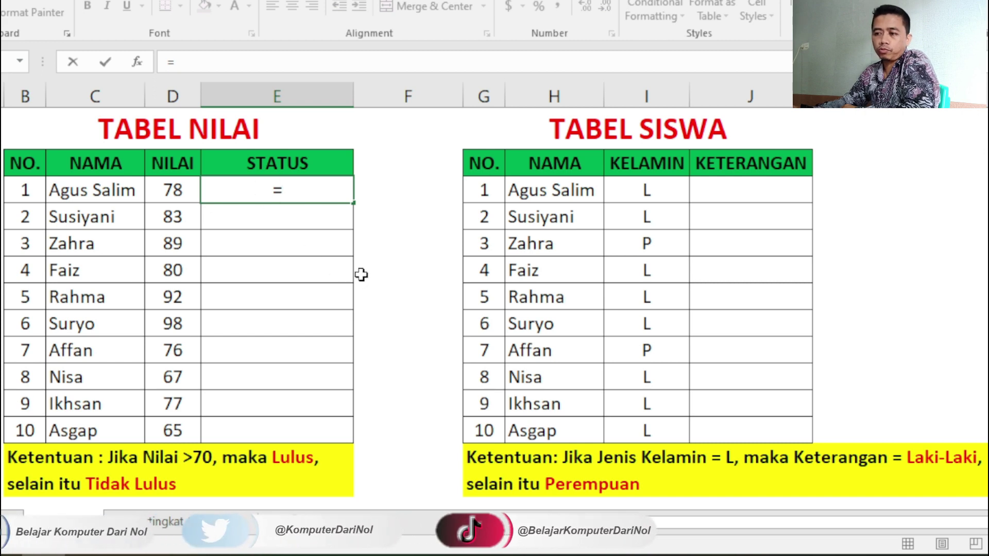
text(I)
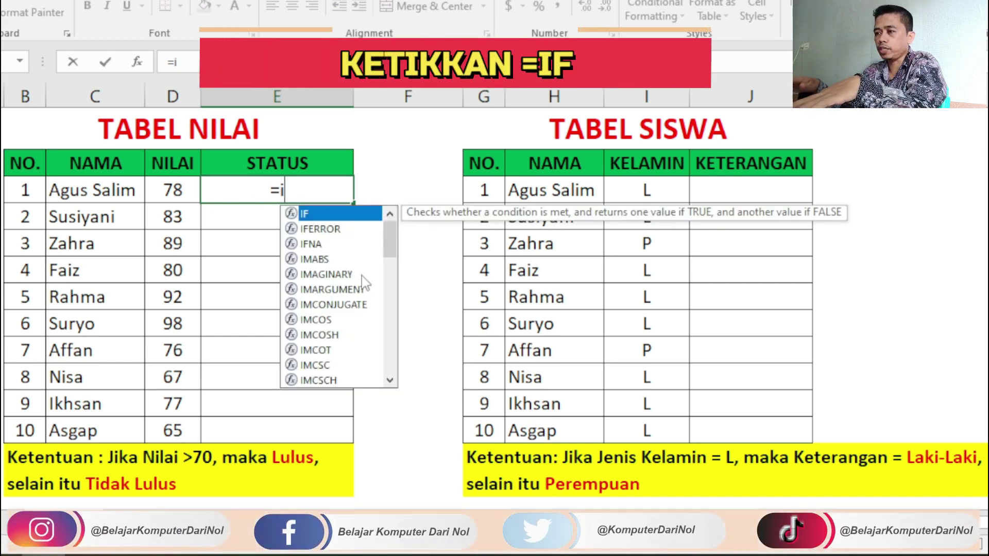
text(F)
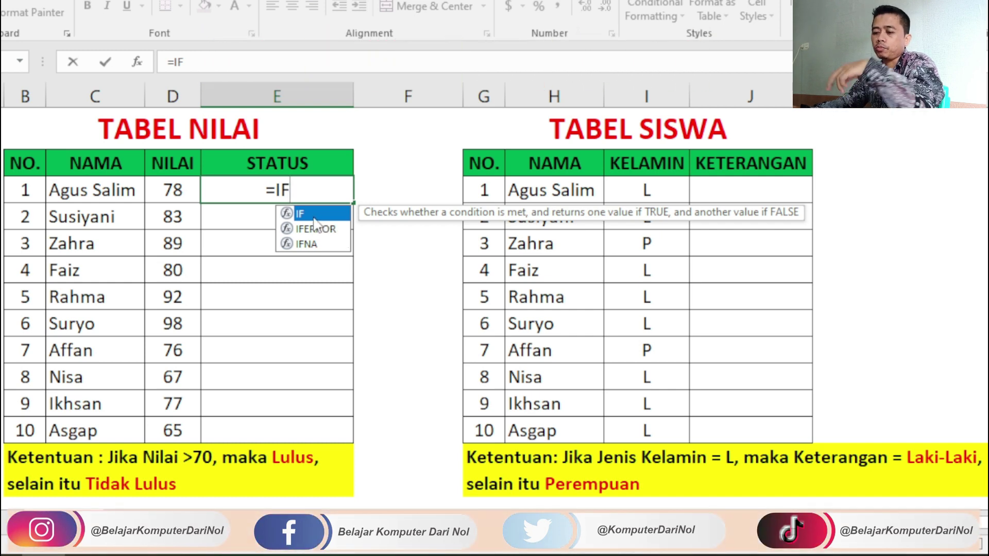
Accept IF from autocomplete so E3 holds =IF( awaiting its condition
key(Tab)
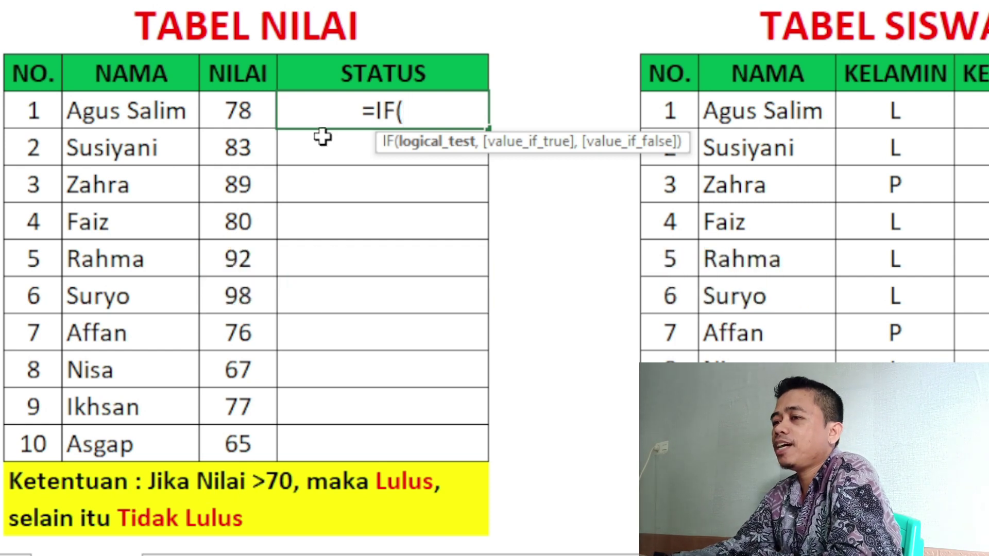
Make the IF condition test whether D3 is greater than 70 (D3>70)
click(225, 113)
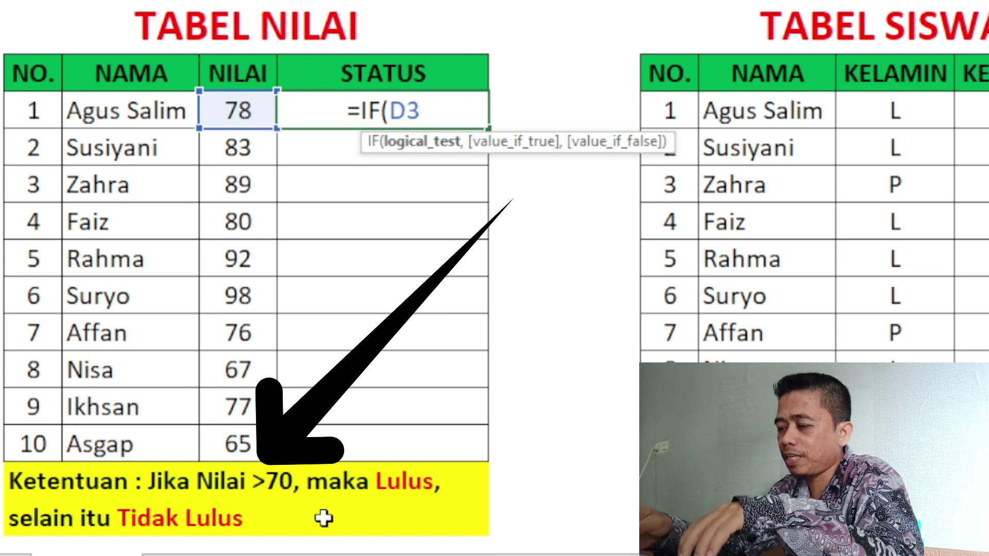
text(>)
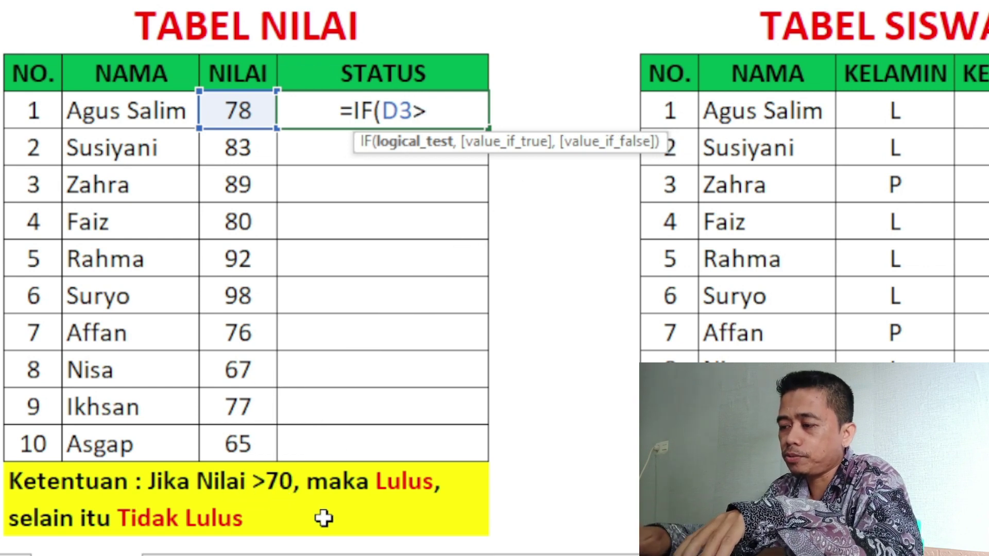
text(70)
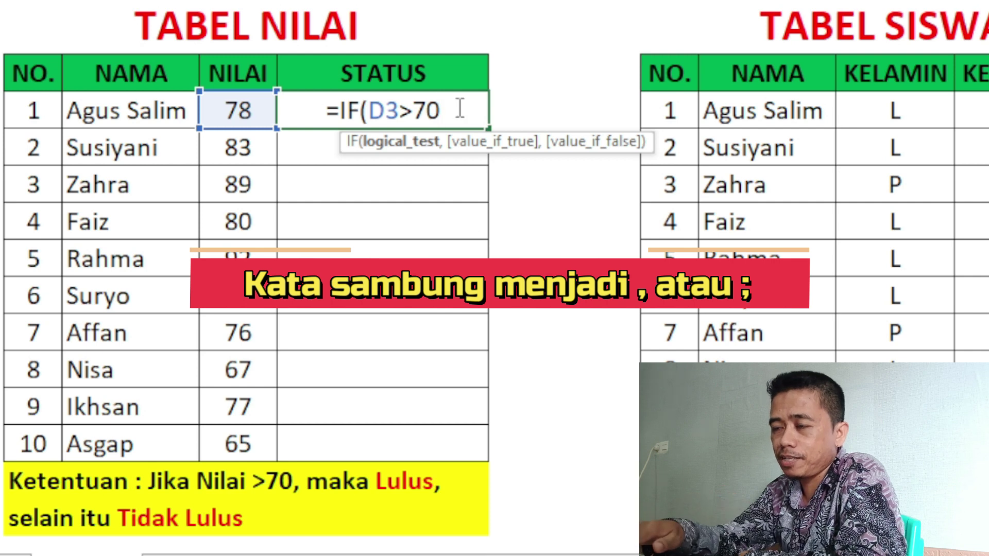
Add "LULUS" as the IF formula's value when the score passes
text(,)
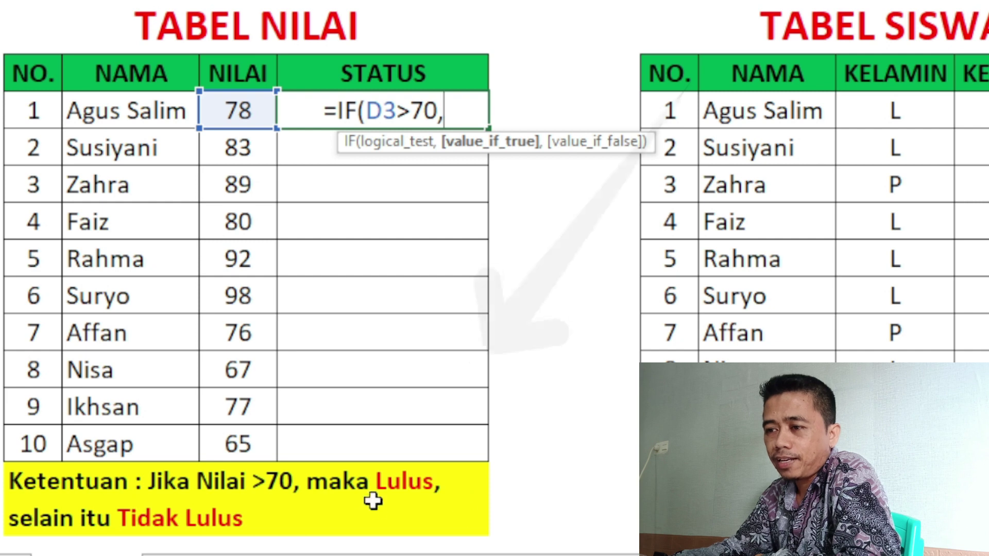
text(")
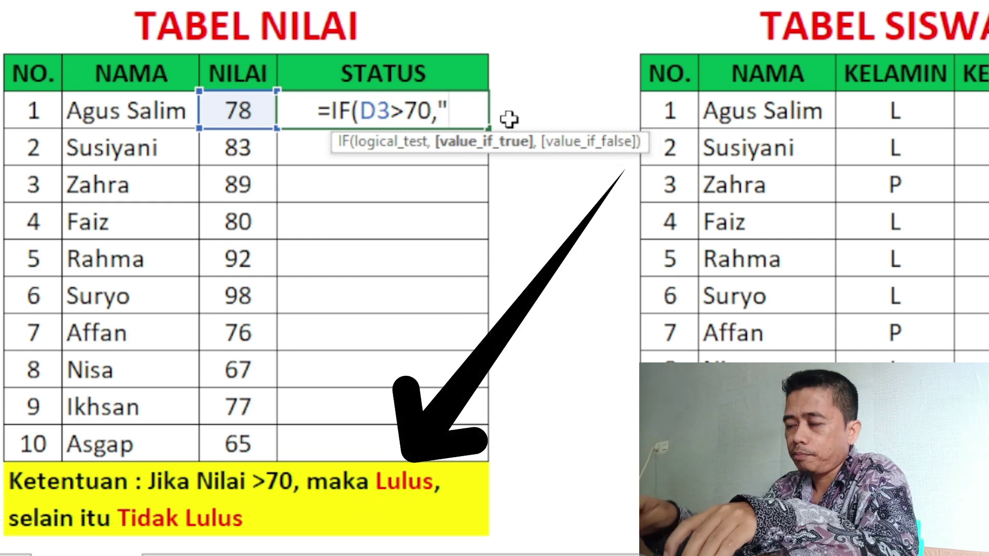
text(L)
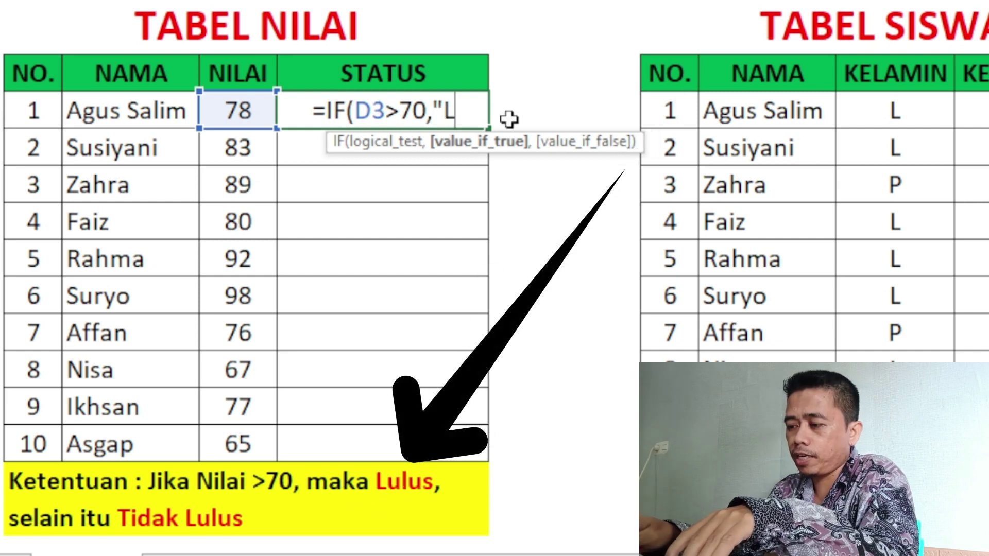
text(U)
text(LU)
text(S)
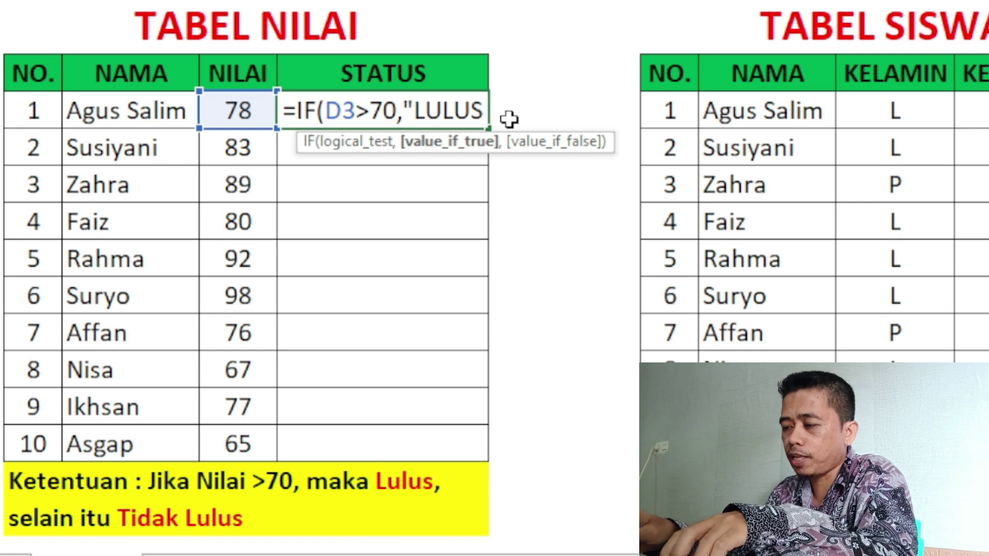
text(")
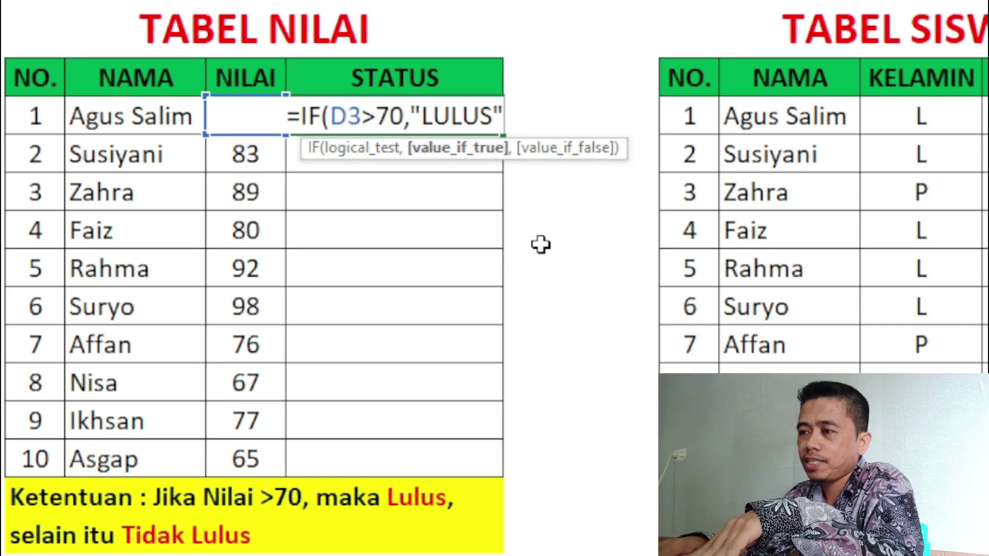
Finish with "TIDAK LULUS" as the false value, giving =IF(D3>70,"LULUS","TIDAK LULUS") showing LULUS
text(,)
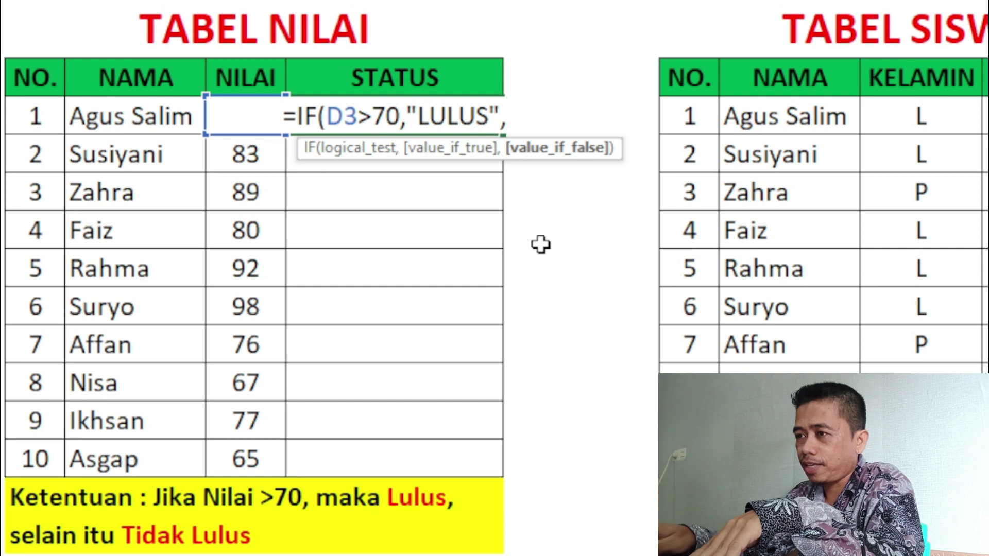
text("TIDAK)
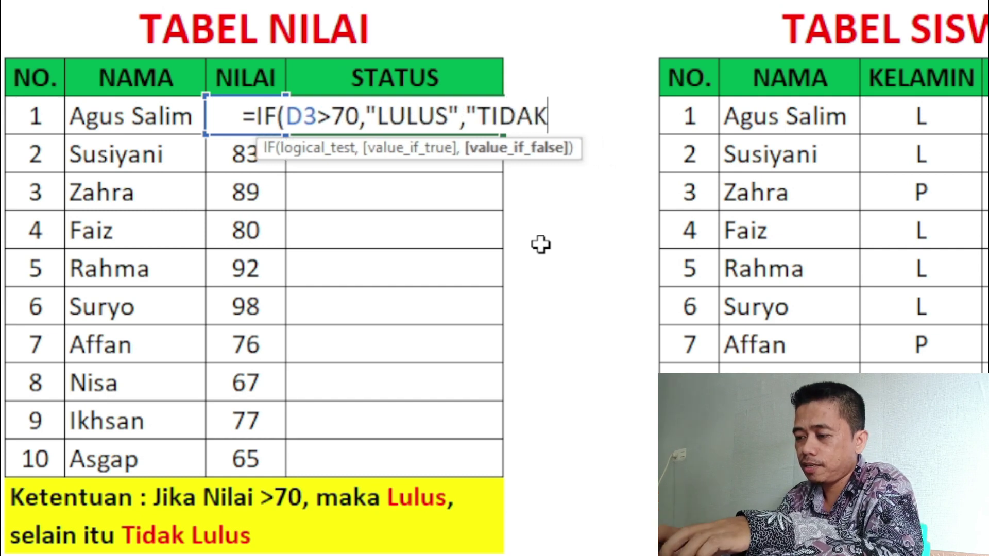
text( LULUS)
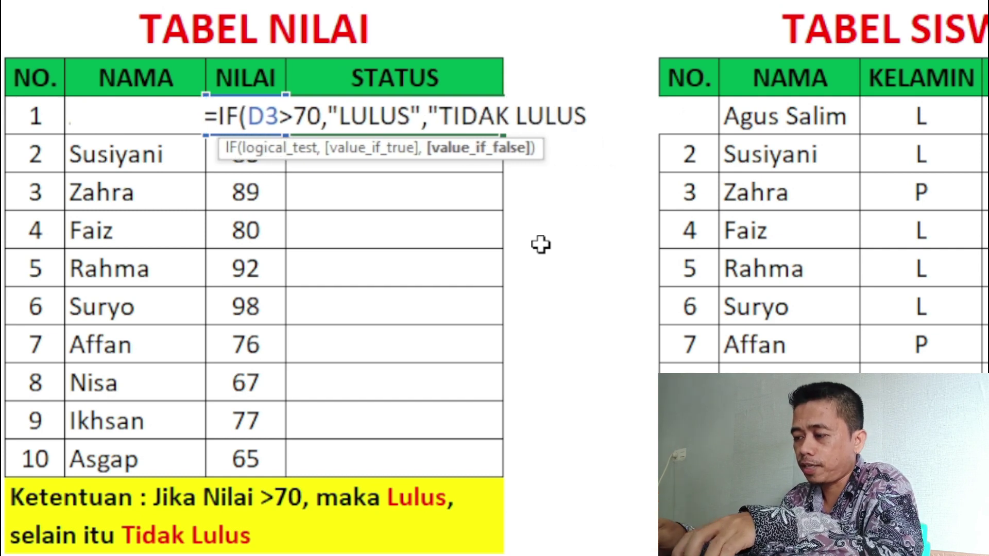
text(")
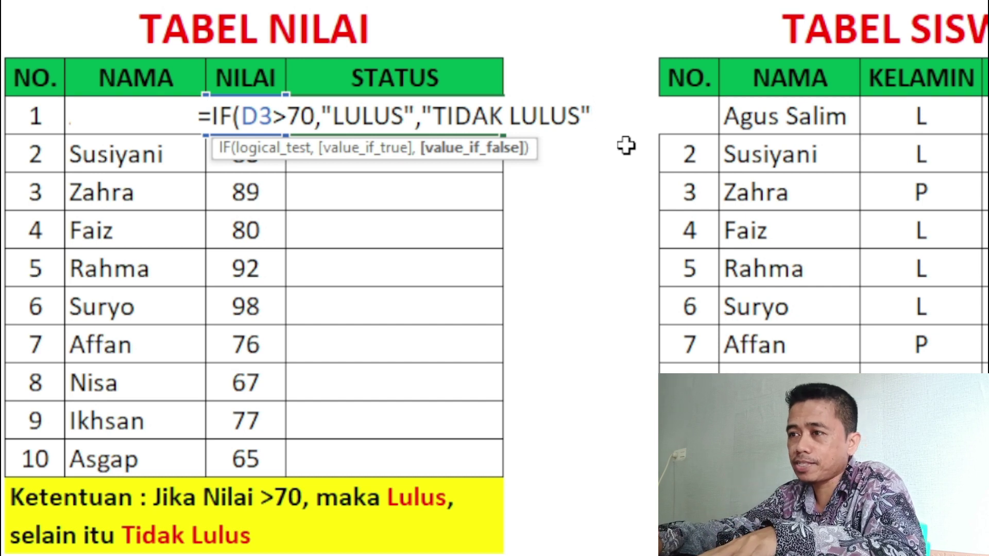
text())
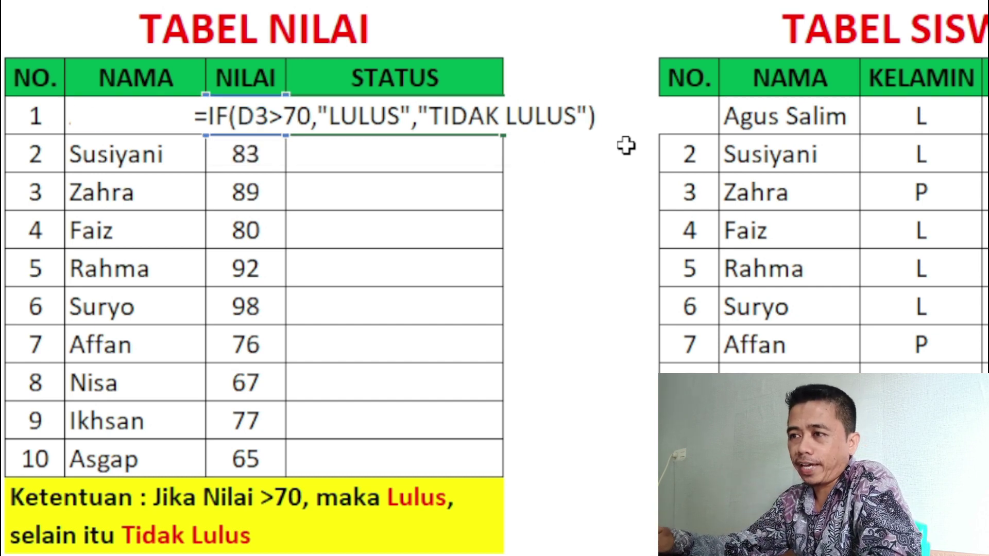
key(Return)
key(Up)
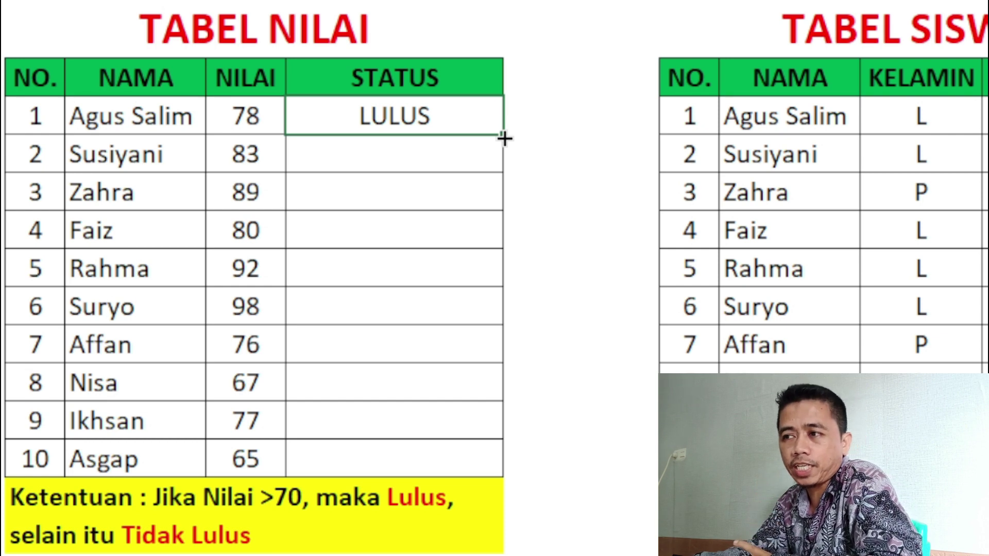
Fill the IF formula down to E12 and compare a TIDAK LULUS result with the Ketentuan rule
drag(504, 137, 490, 481)
click(469, 382)
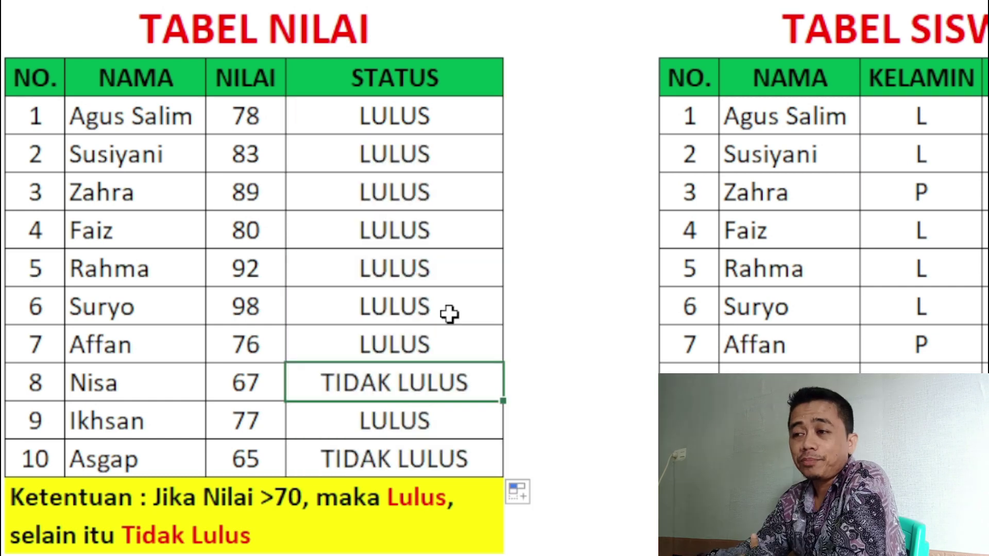
click(193, 505)
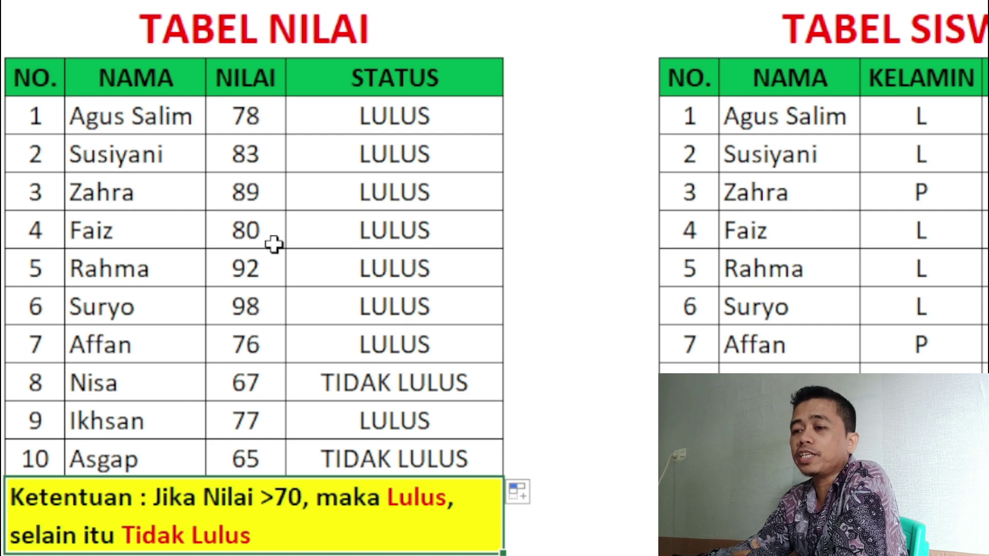
Highlight scores beside their statuses, including the 67 and 65 rows marked TIDAK LULUS
drag(240, 116, 405, 362)
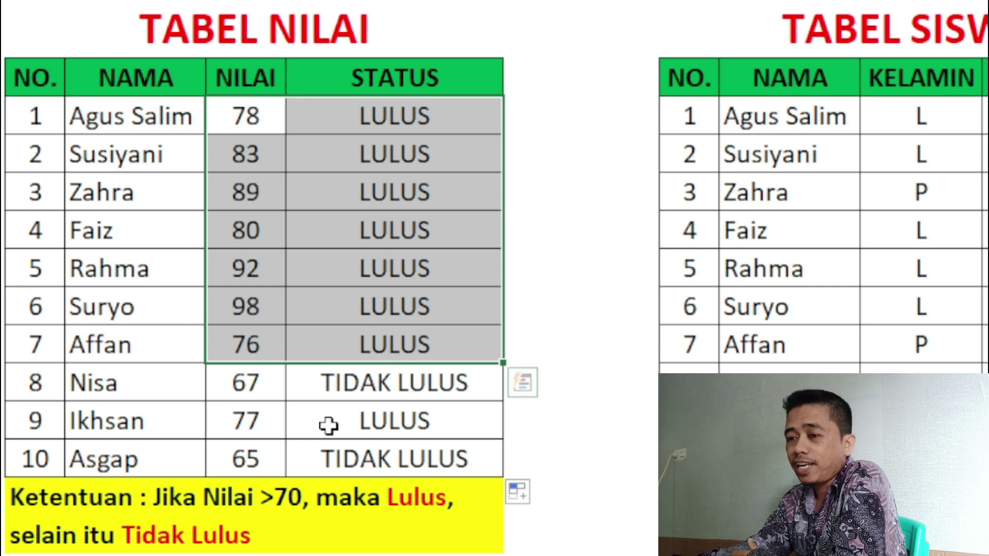
click(233, 389)
drag(277, 384, 397, 382)
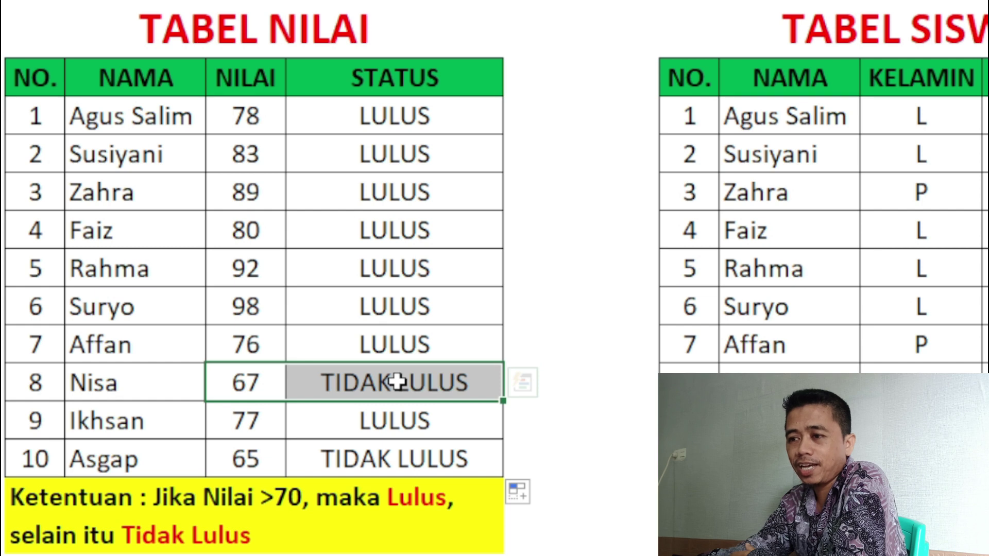
drag(249, 463, 412, 451)
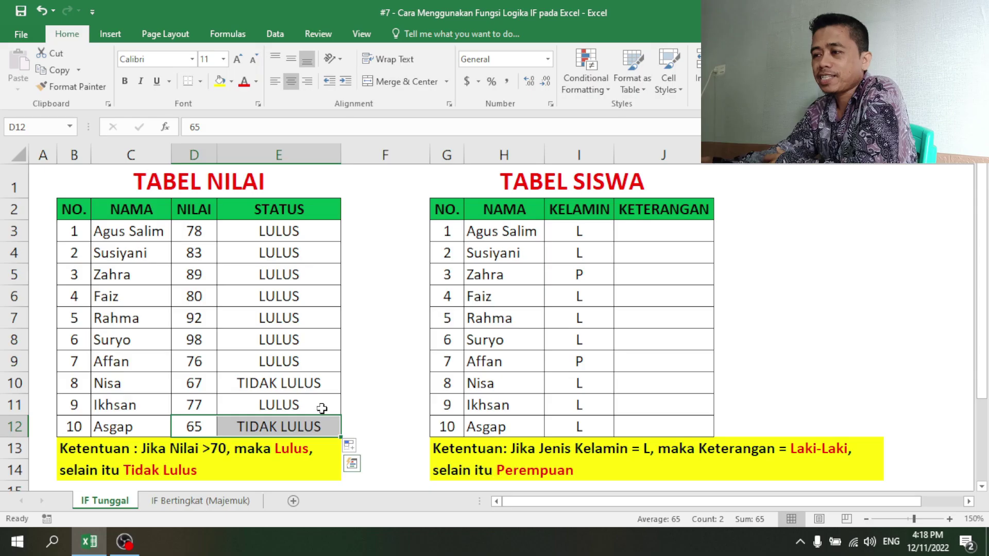
click(665, 229)
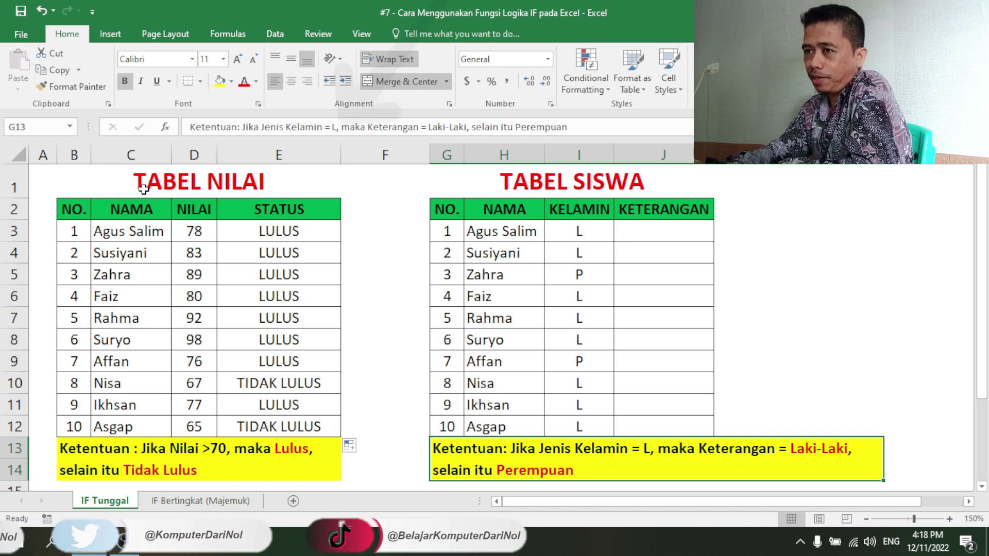
drag(143, 189, 135, 427)
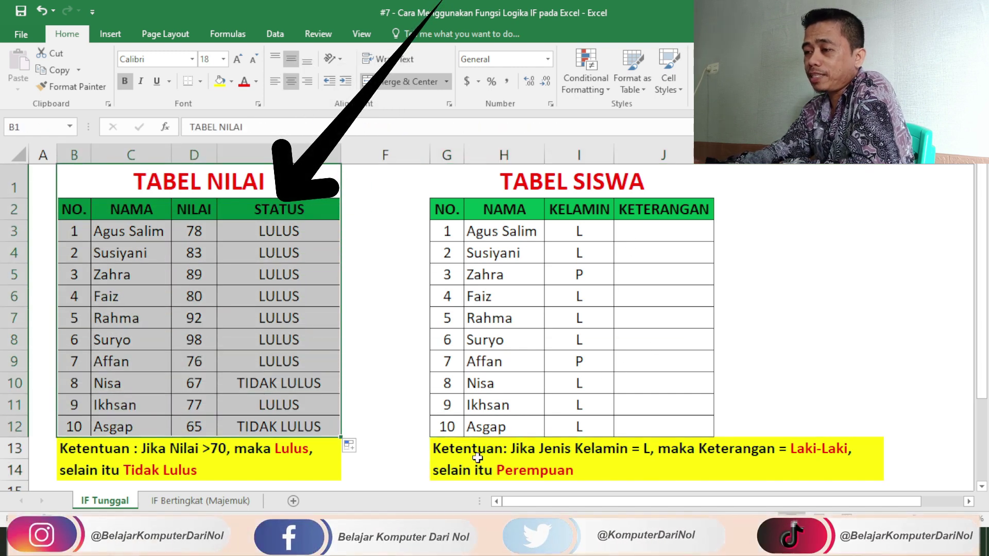
click(478, 457)
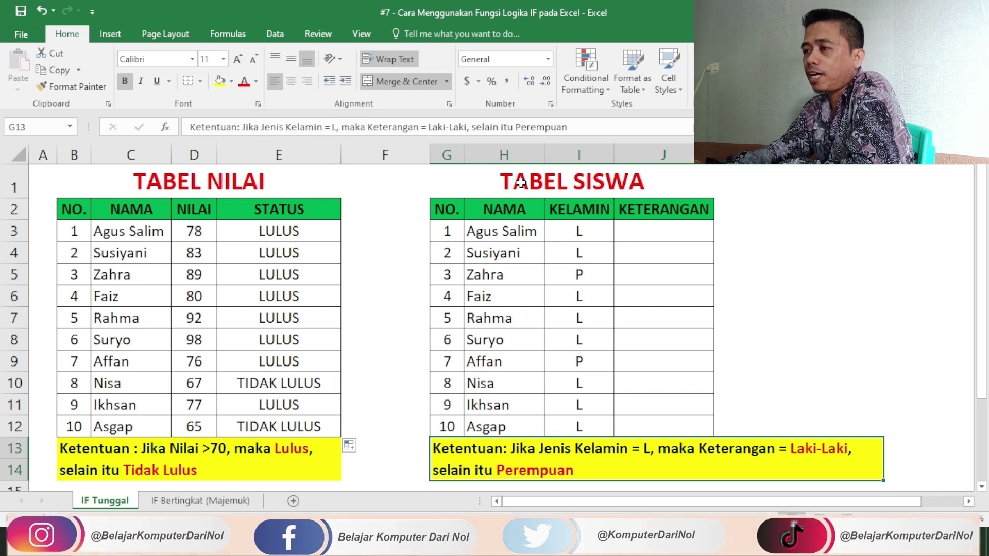
drag(521, 183, 659, 427)
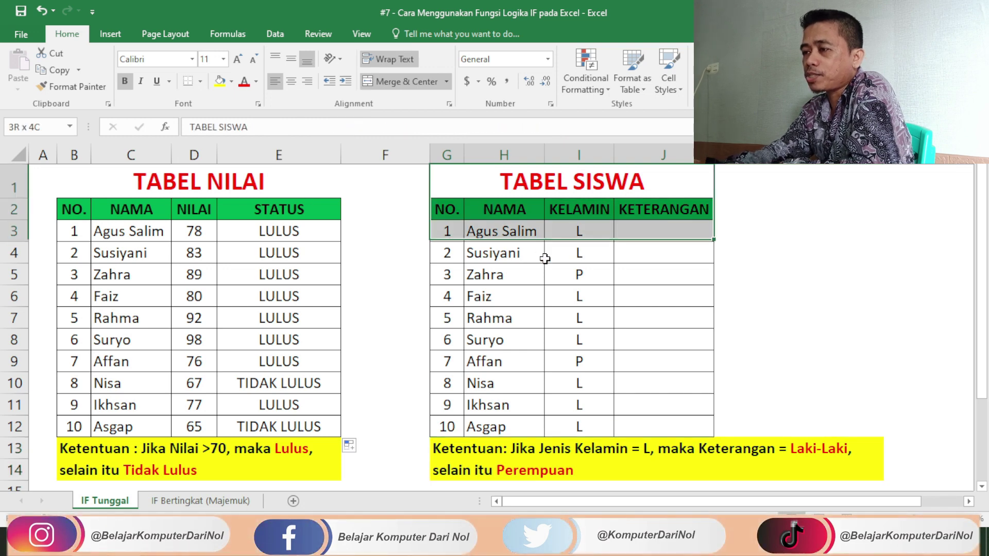
click(659, 227)
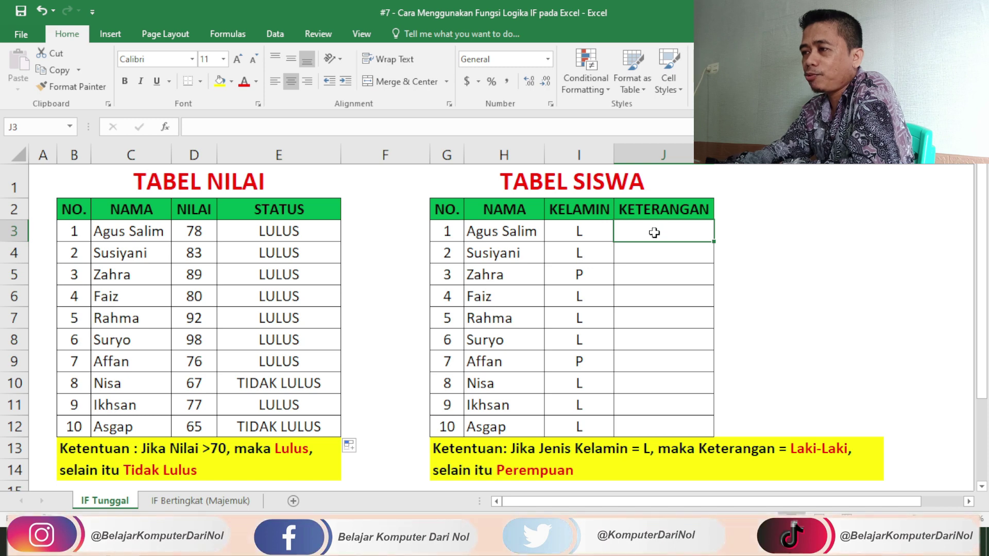
drag(655, 232, 704, 424)
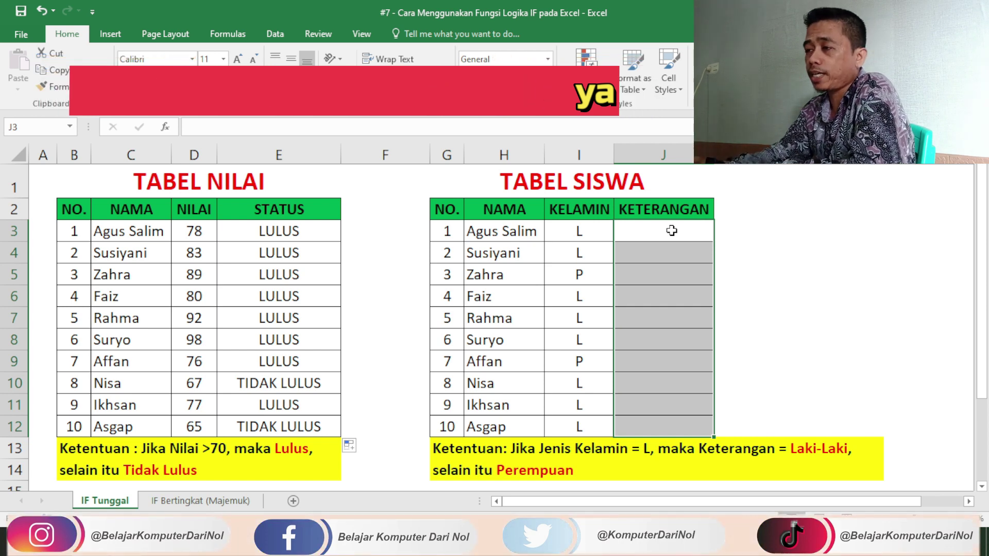
click(672, 230)
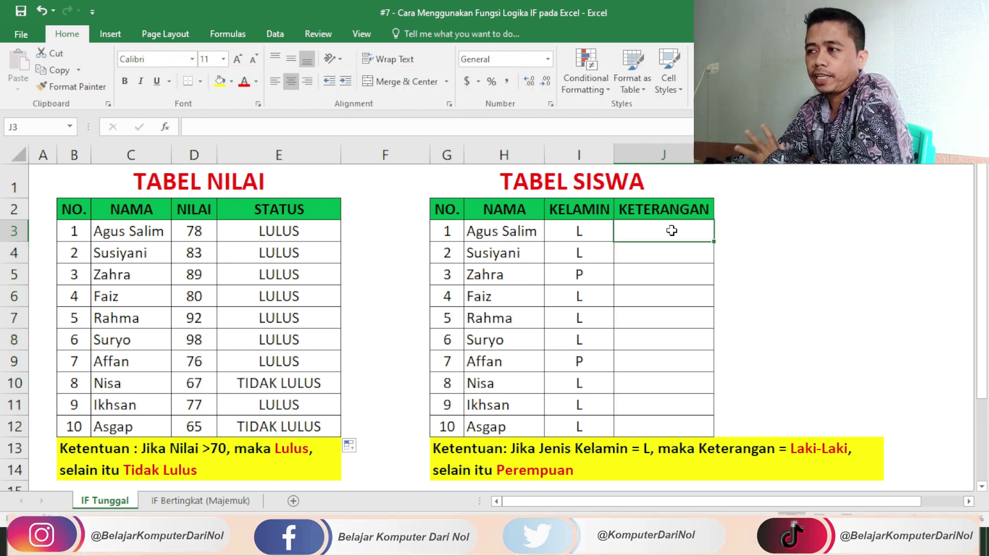
drag(604, 181, 616, 428)
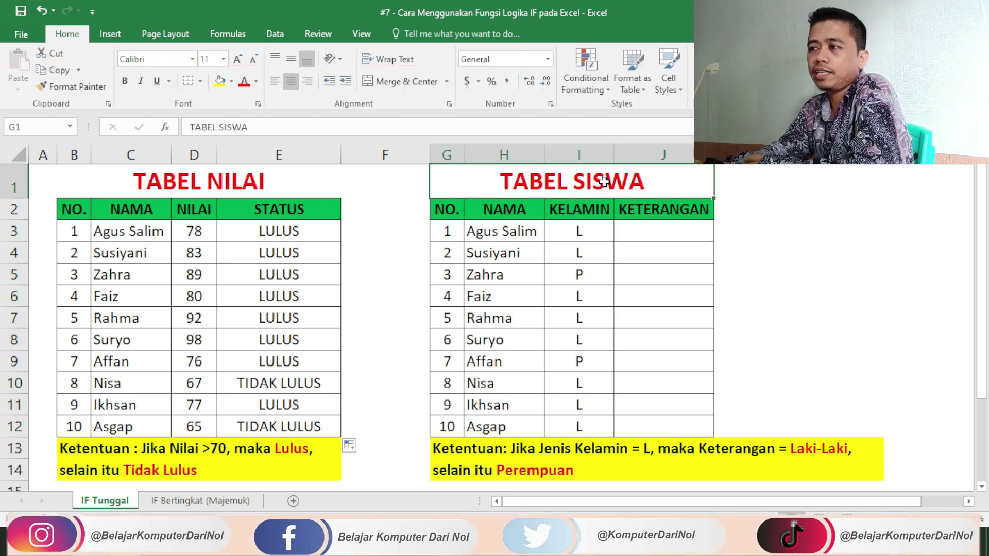